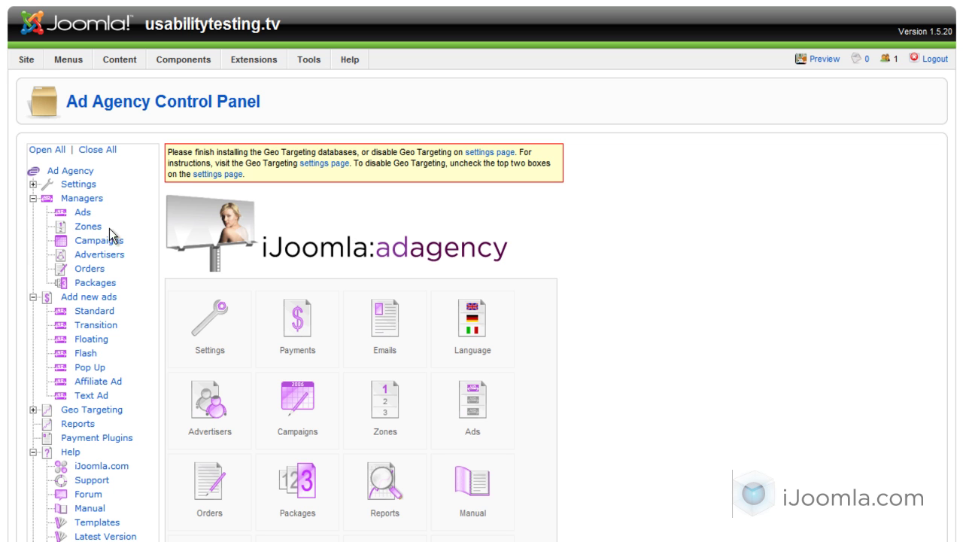
# Open Left Zone for editing and set its supported ad type to Text Ad
pyautogui.click(85, 227)
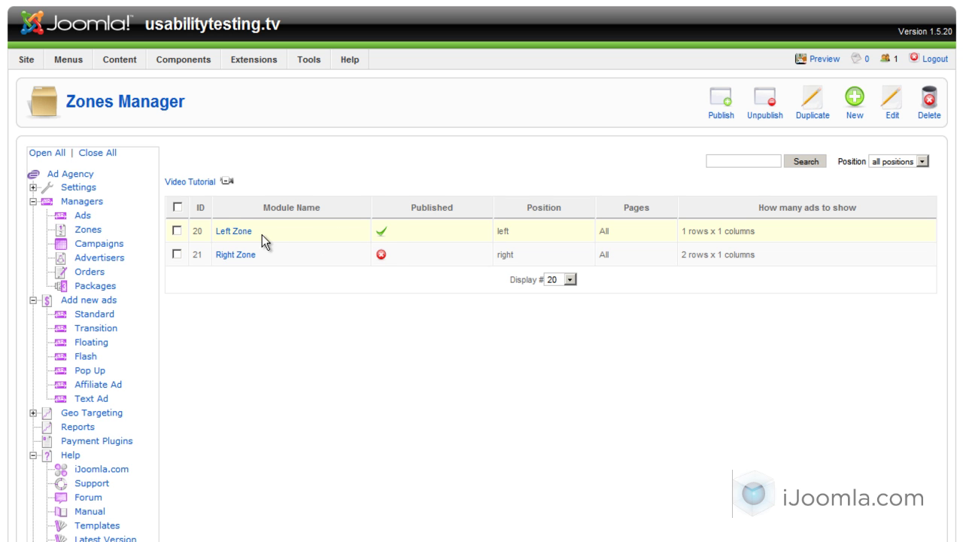
pyautogui.click(237, 232)
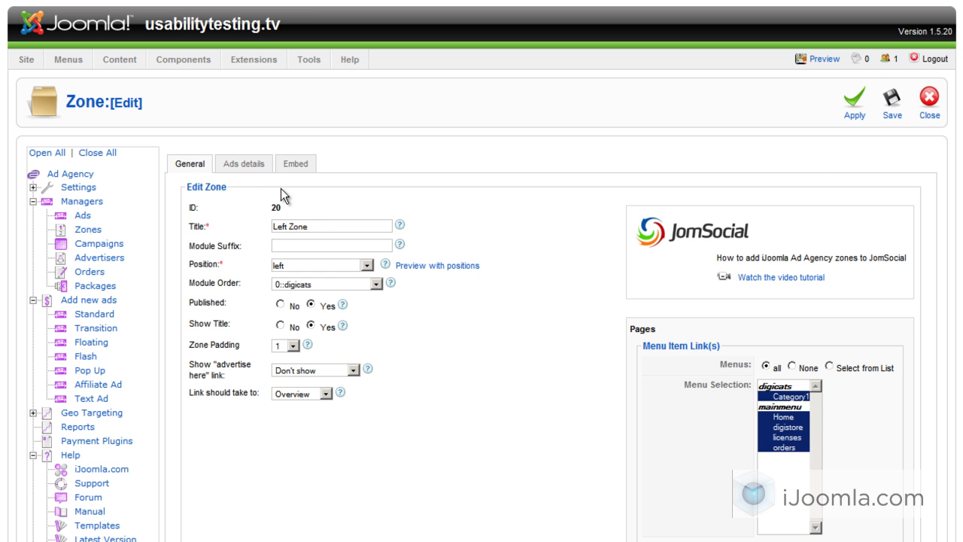
pyautogui.click(243, 166)
pyautogui.scroll(-2, 384, 196)
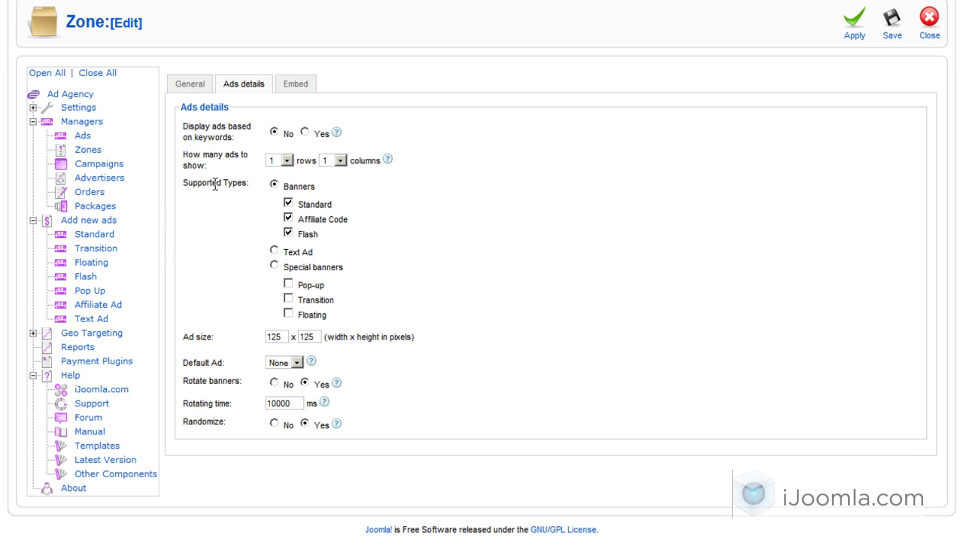
pyautogui.click(272, 252)
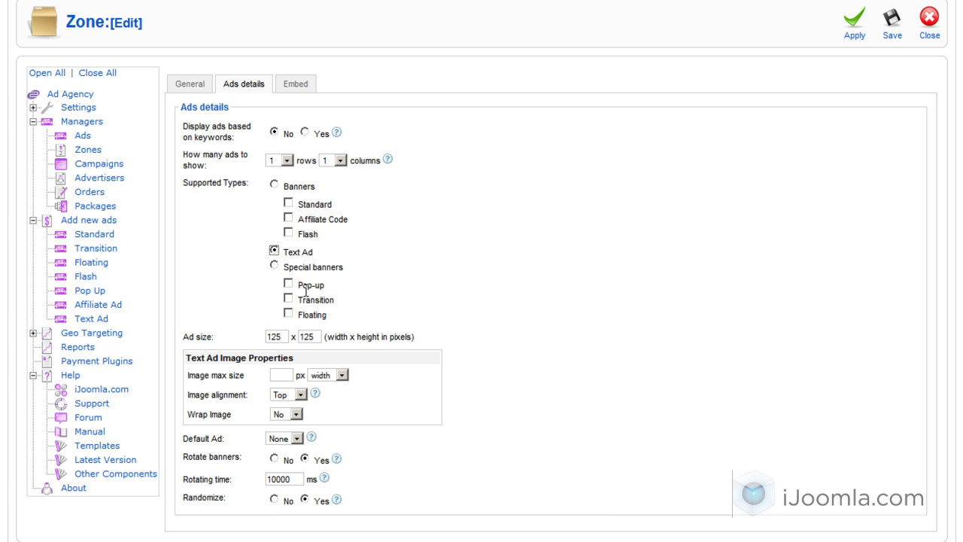
# Set the zone's text ad image properties to 50 px maximum width, Left alignment and wrapping set to Yes
pyautogui.scroll(-1, 309, 293)
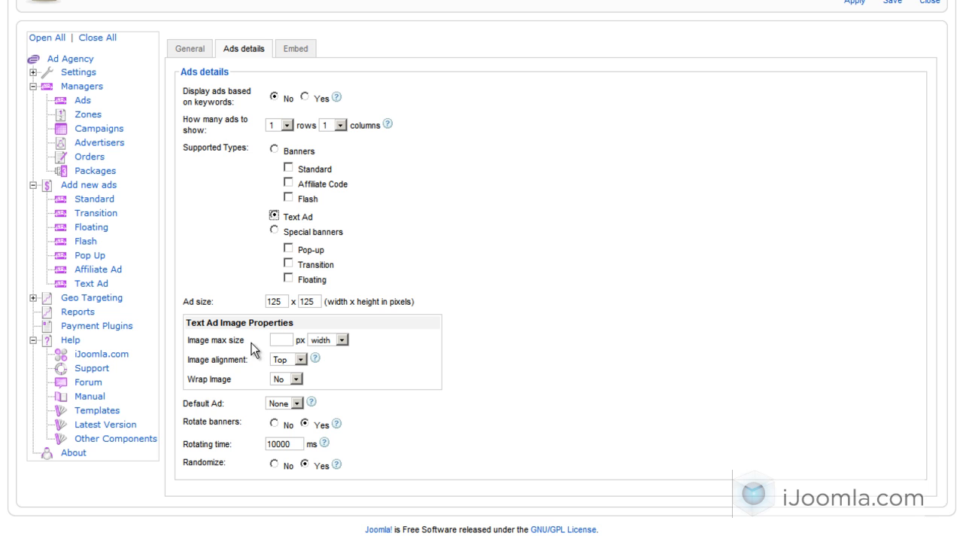
pyautogui.click(282, 343)
pyautogui.write('50')
pyautogui.click(343, 340)
pyautogui.click(341, 344)
pyautogui.click(300, 360)
pyautogui.click(285, 402)
# Set the zone's ad size to 150 x 150 pixels and save the zone
pyautogui.scroll(3, 784, 160)
pyautogui.scroll(-3, 656, 231)
pyautogui.moveTo(268, 301); pyautogui.dragTo(284, 302)
pyautogui.write('1')
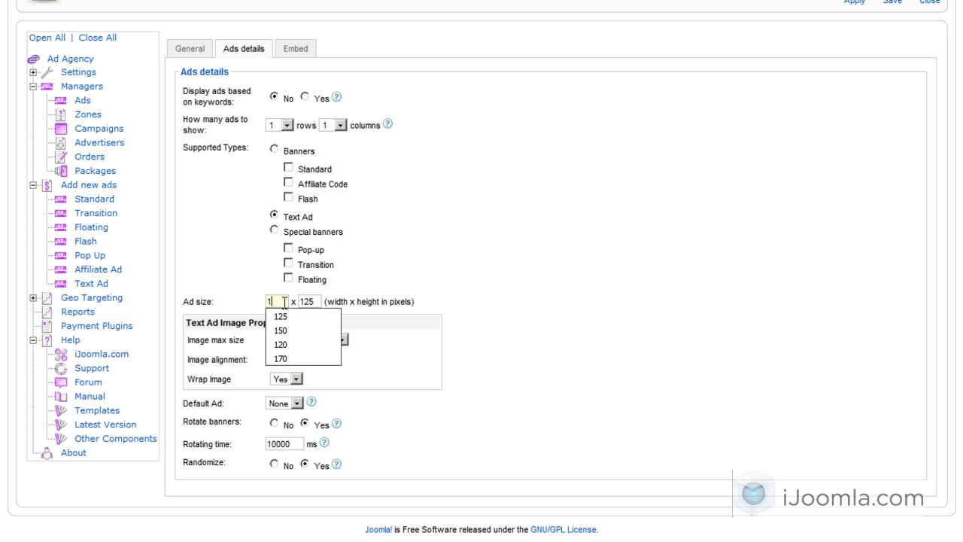
pyautogui.write('50')
pyautogui.press('Tab')
pyautogui.write('150')
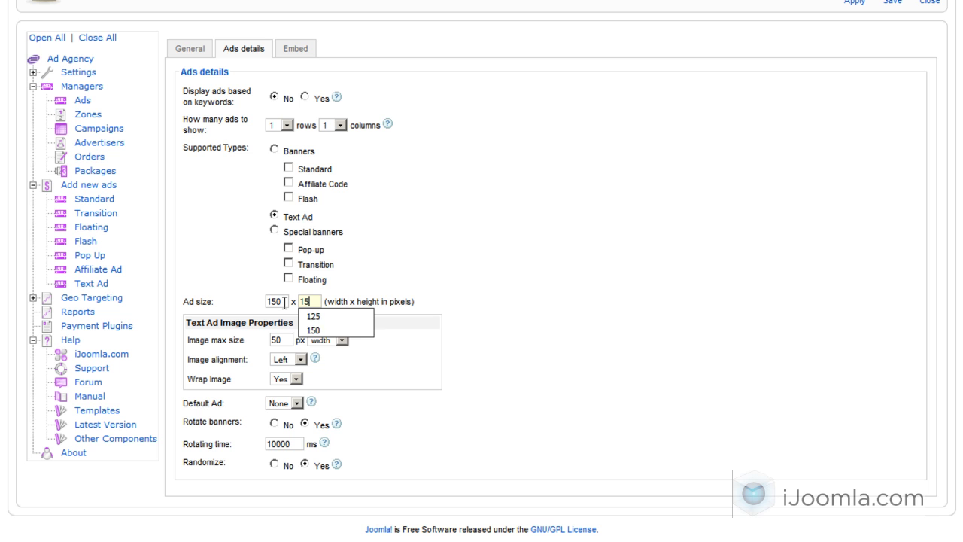
pyautogui.click(385, 288)
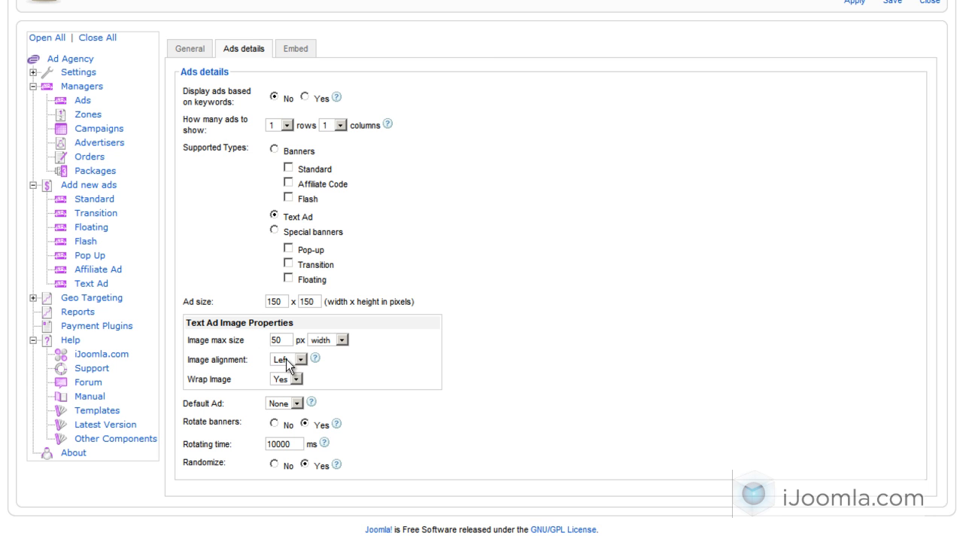
pyautogui.scroll(3, 652, 309)
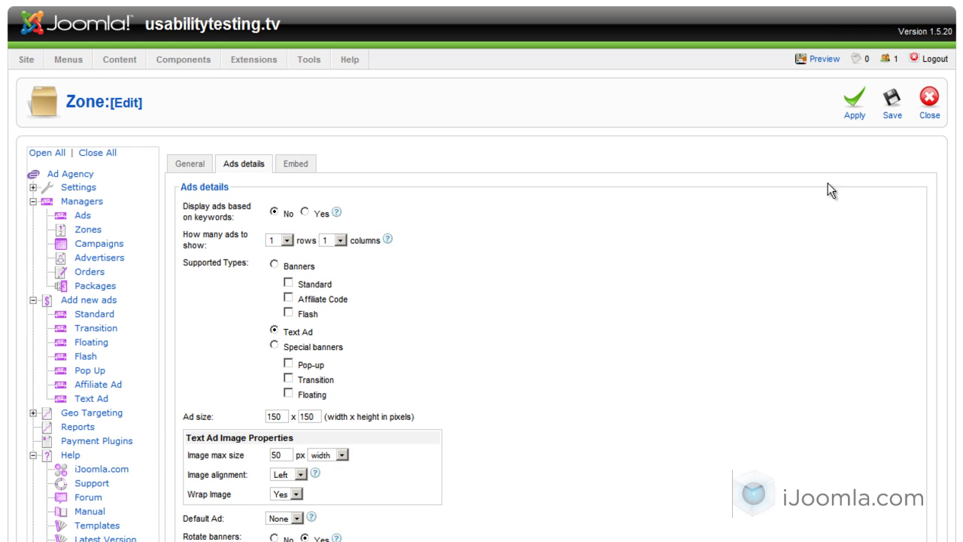
pyautogui.click(889, 98)
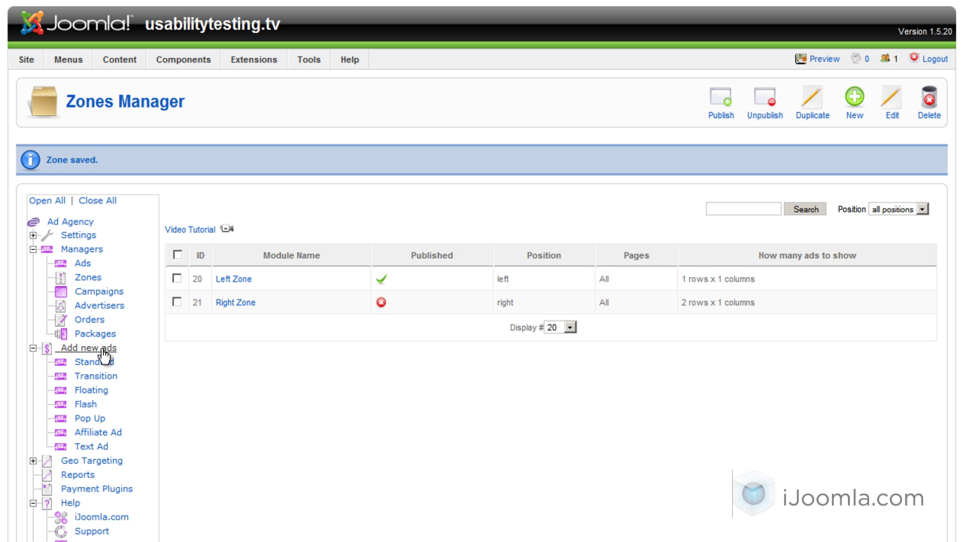
# Start a new text ad and name it "iJoomla SEO Text ad"
pyautogui.click(88, 449)
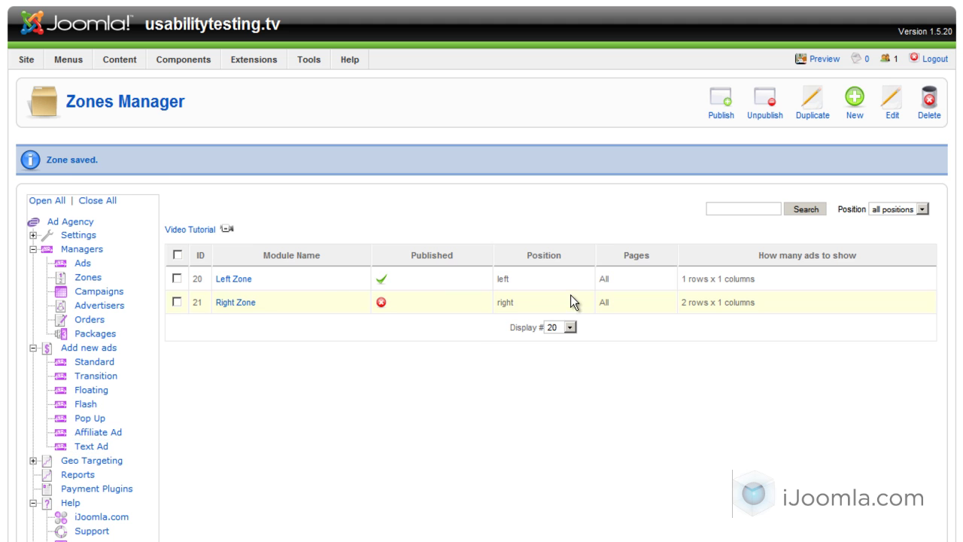
pyautogui.click(331, 238)
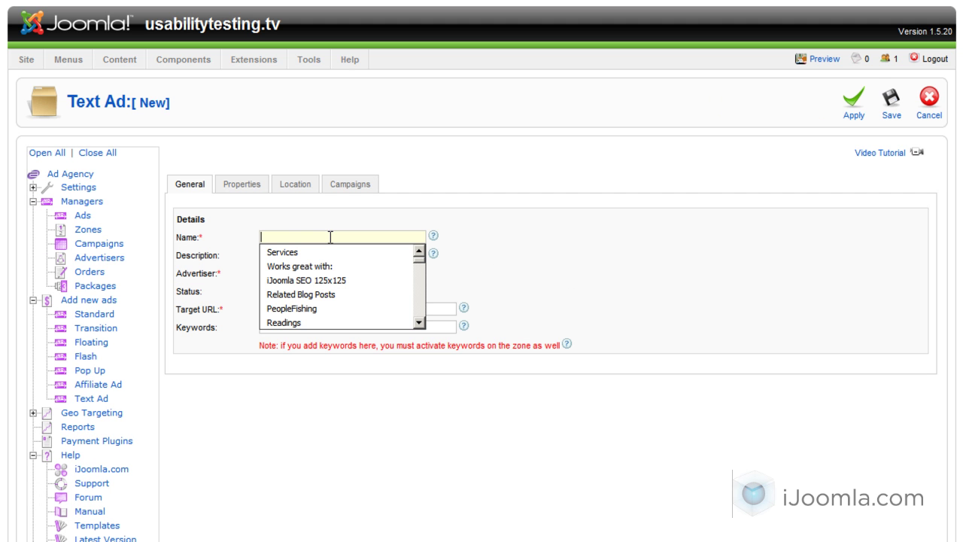
pyautogui.click(319, 282)
pyautogui.moveTo(310, 238); pyautogui.dragTo(366, 236)
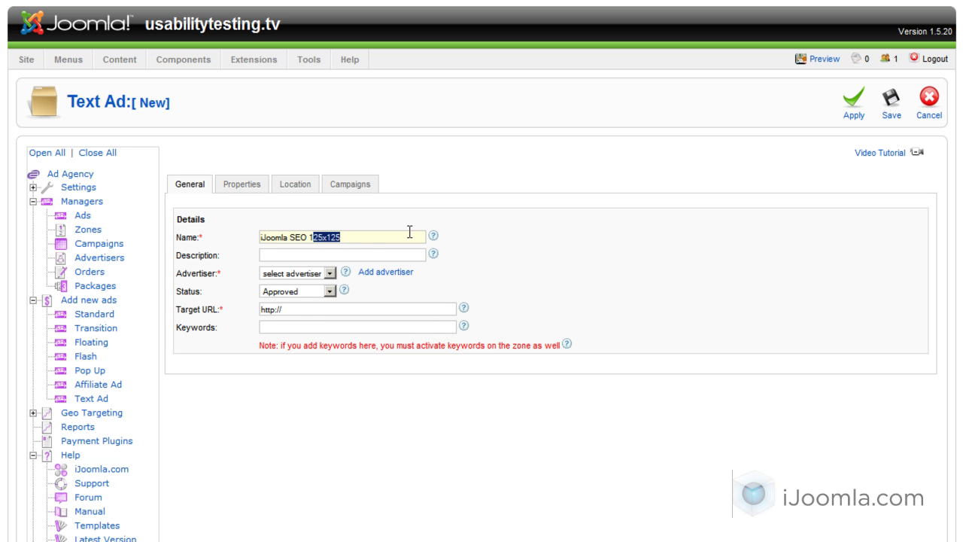
pyautogui.press('BackSpace')
pyautogui.write('Text ad')
pyautogui.click(311, 274)
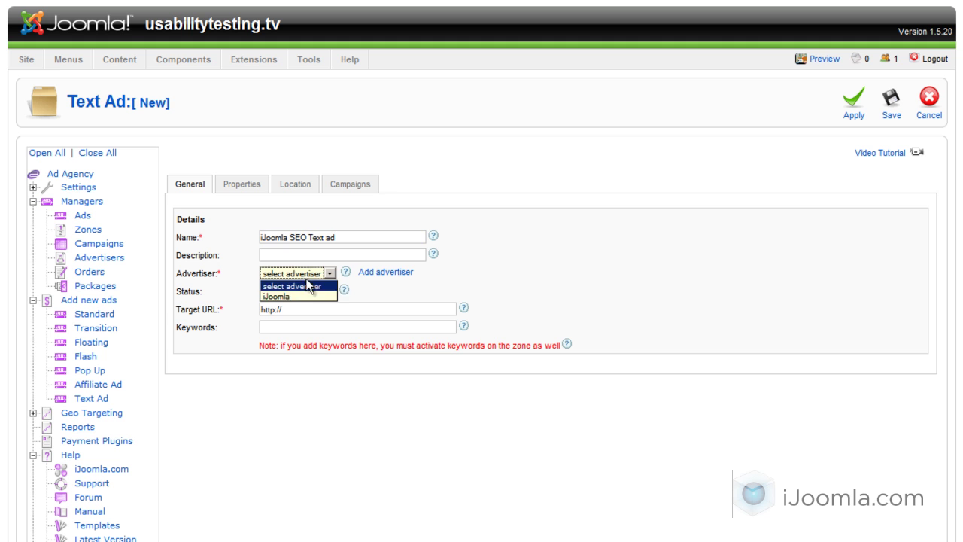
pyautogui.click(314, 295)
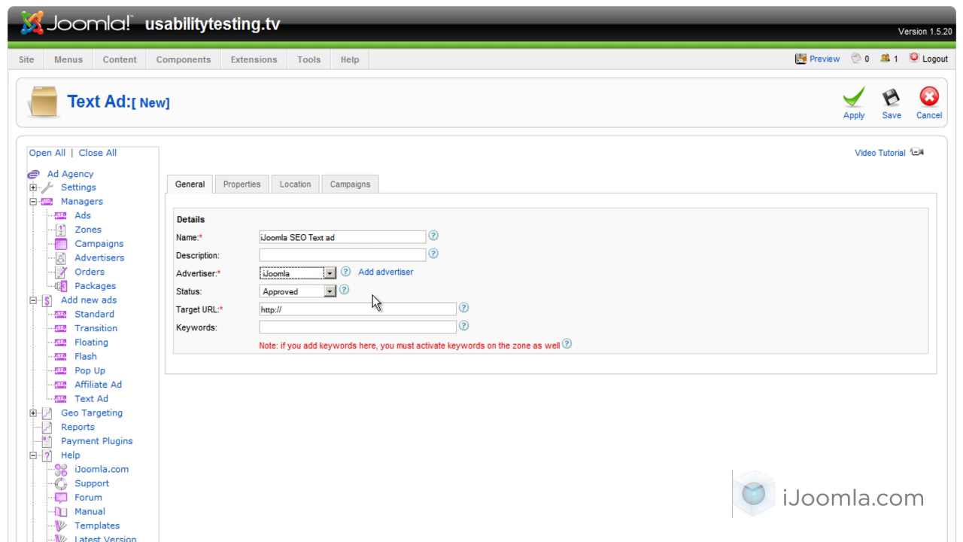
pyautogui.click(372, 295)
pyautogui.click(296, 309)
pyautogui.click(299, 314)
pyautogui.click(299, 324)
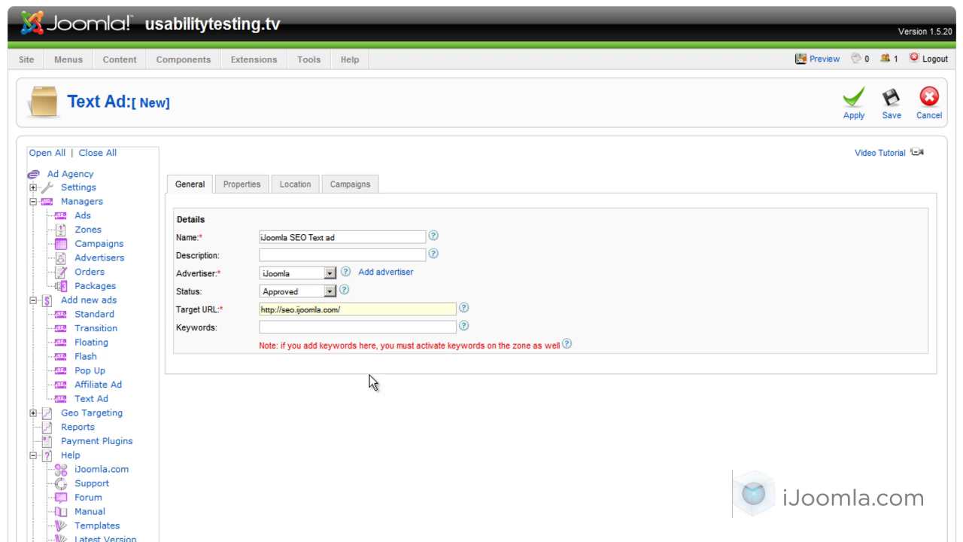
pyautogui.click(332, 328)
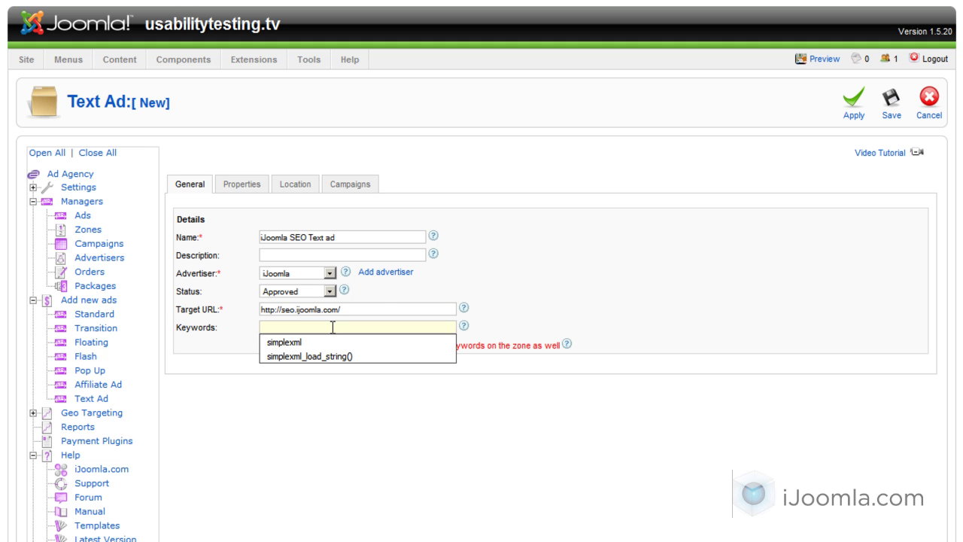
pyautogui.write('seo,')
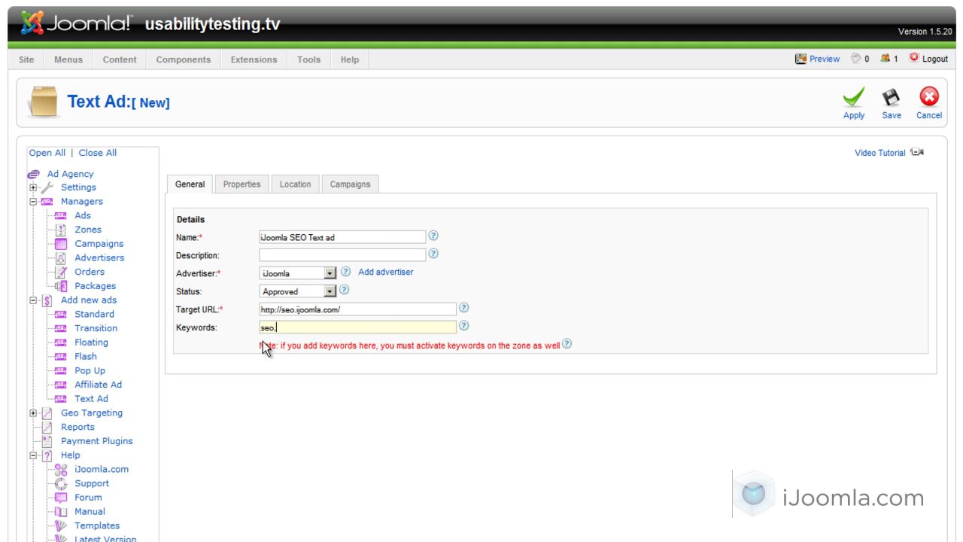
pyautogui.press('BackSpace')
pyautogui.press('BackSpace')
pyautogui.press('BackSpace')
pyautogui.press('BackSpace')
# In the ad's properties, set the title to "Become a search engine magnet!", copied from the Notepad text
pyautogui.click(241, 194)
pyautogui.scroll(-3, 348, 240)
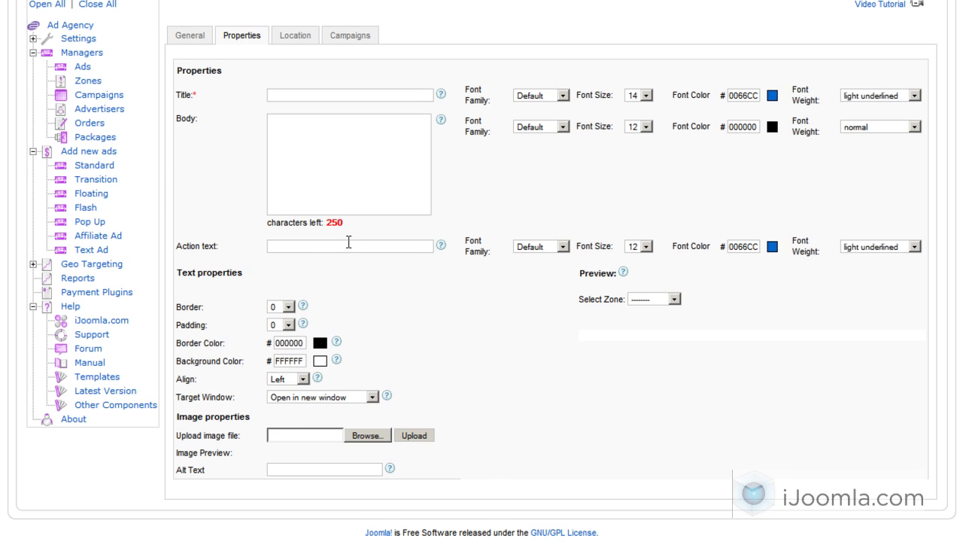
pyautogui.scroll(1, 348, 242)
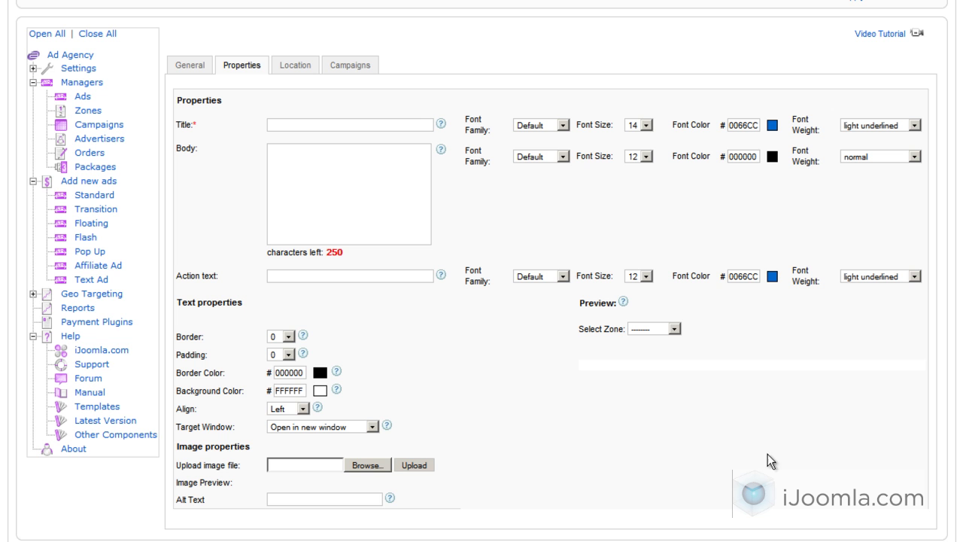
pyautogui.click(305, 125)
pyautogui.hotkey('alt', 'Tab')
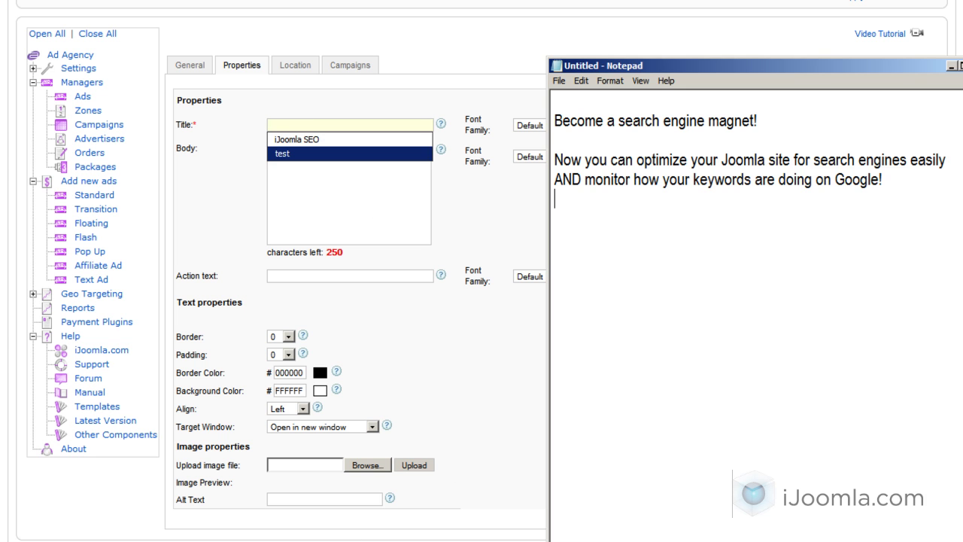
pyautogui.click(778, 120)
pyautogui.keyDown('shift'); pyautogui.click(552, 124); pyautogui.keyUp('shift')
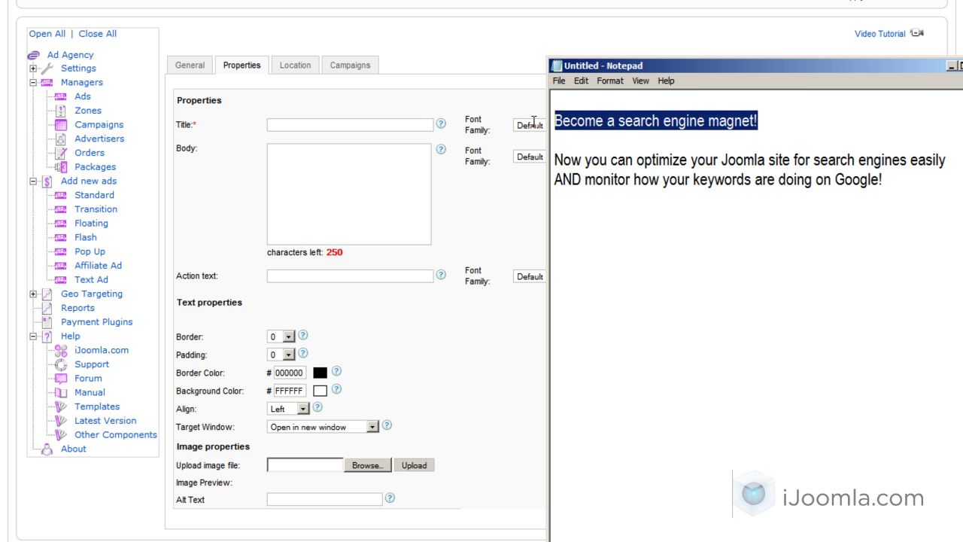
pyautogui.hotkey('ctrl', 'c')
pyautogui.click(329, 124)
pyautogui.hotkey('ctrl', 'v')
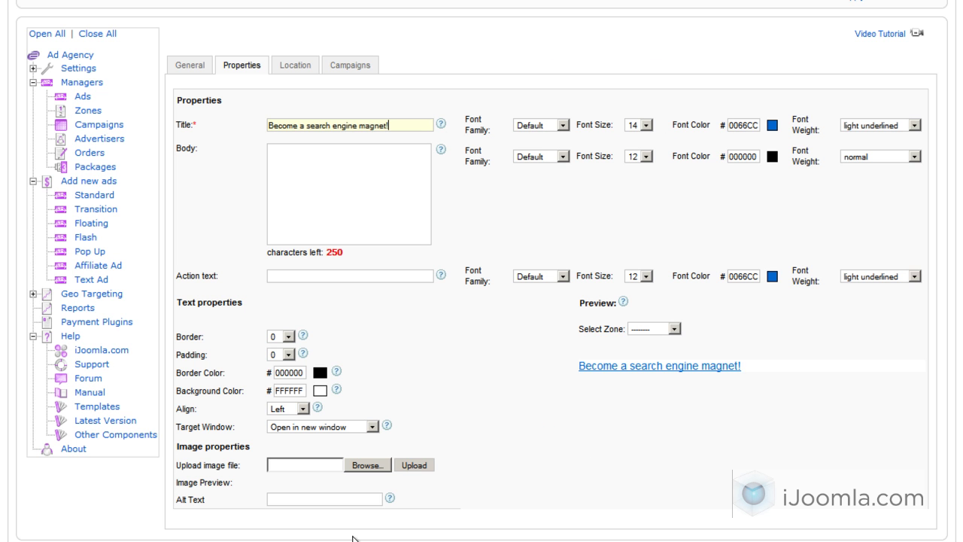
# Copy the Notepad paragraph beginning "Now you can optimize your Joomla site" into the ad's body
pyautogui.hotkey('alt', 'Tab')
pyautogui.moveTo(888, 179); pyautogui.dragTo(537, 162)
pyautogui.hotkey('ctrl', 'c')
pyautogui.click(398, 215)
pyautogui.hotkey('ctrl', 'v')
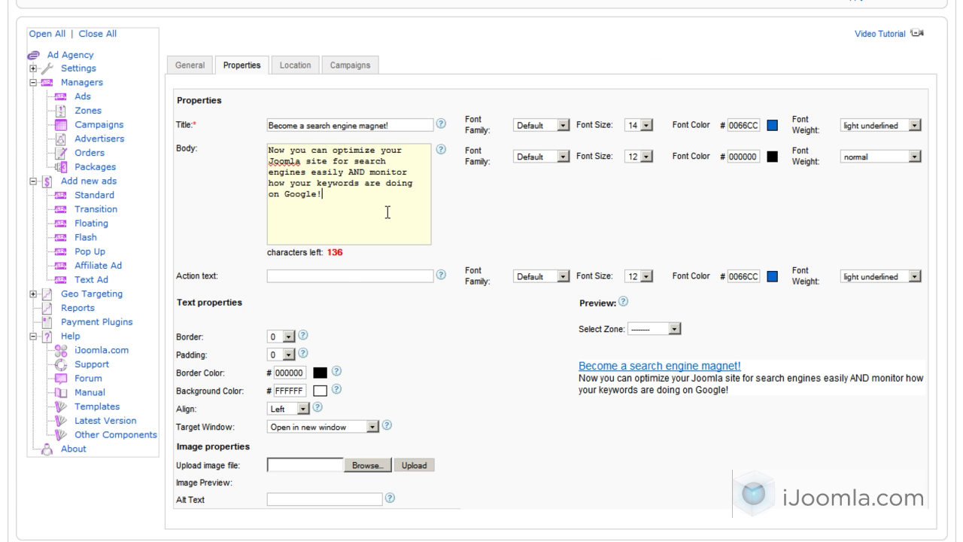
# Set the ad's action text to "Learn More >>"
pyautogui.click(340, 278)
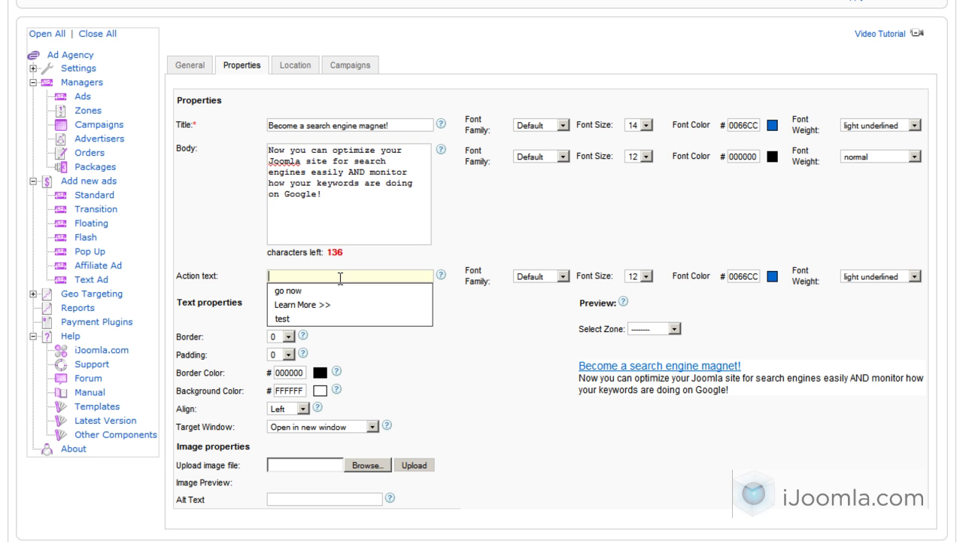
pyautogui.click(302, 306)
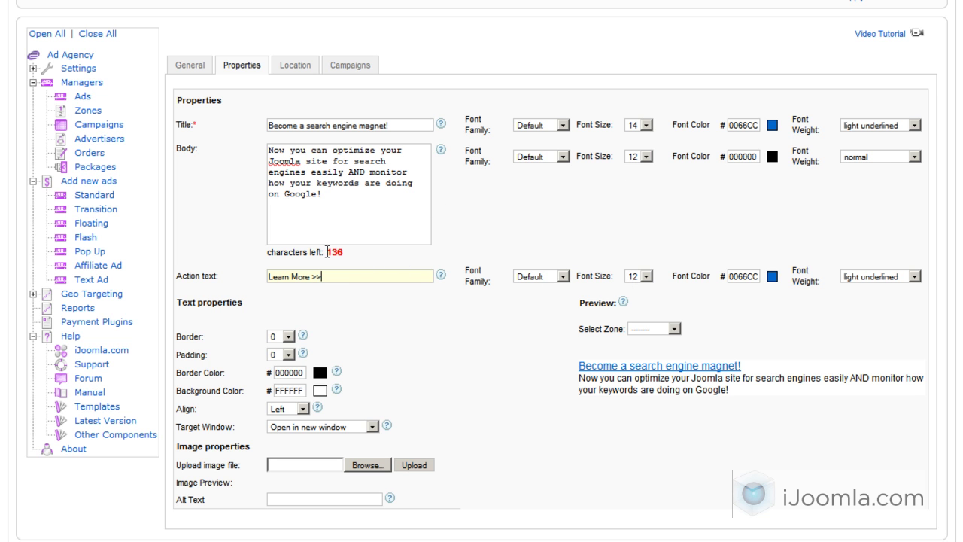
pyautogui.doubleClick(334, 252)
pyautogui.click(390, 265)
# Give the text ad a border of 1 and padding of 5, and preview it in Left Zone
pyautogui.scroll(-1, 447, 346)
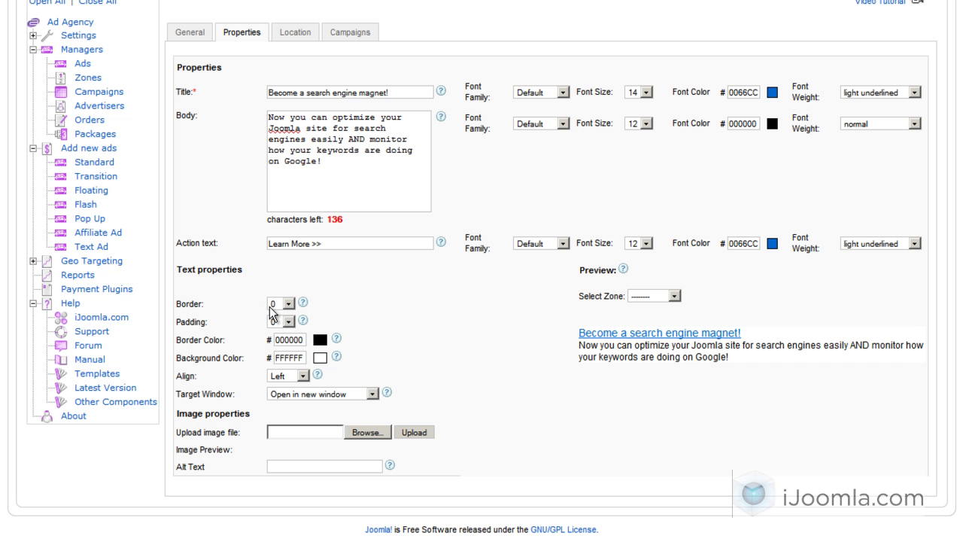
pyautogui.click(271, 307)
pyautogui.click(278, 325)
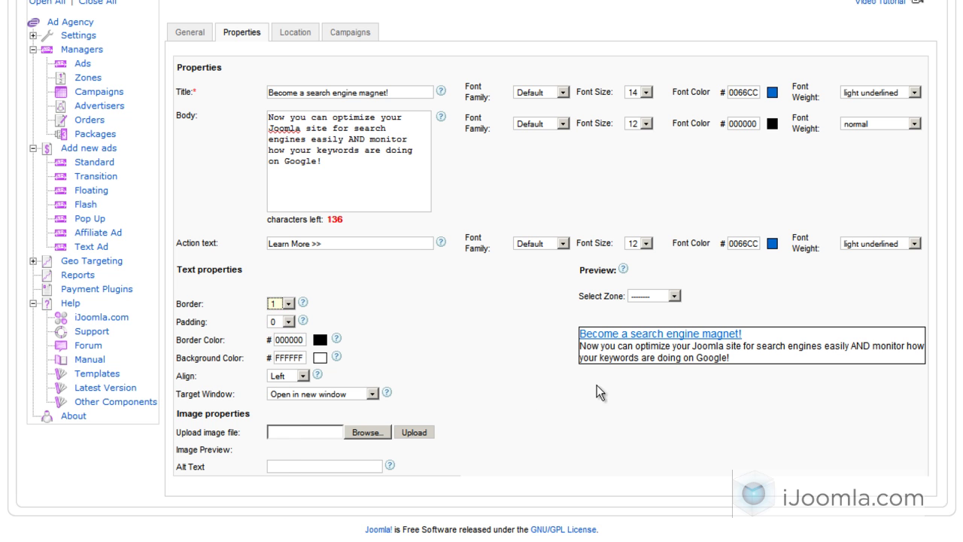
pyautogui.click(283, 321)
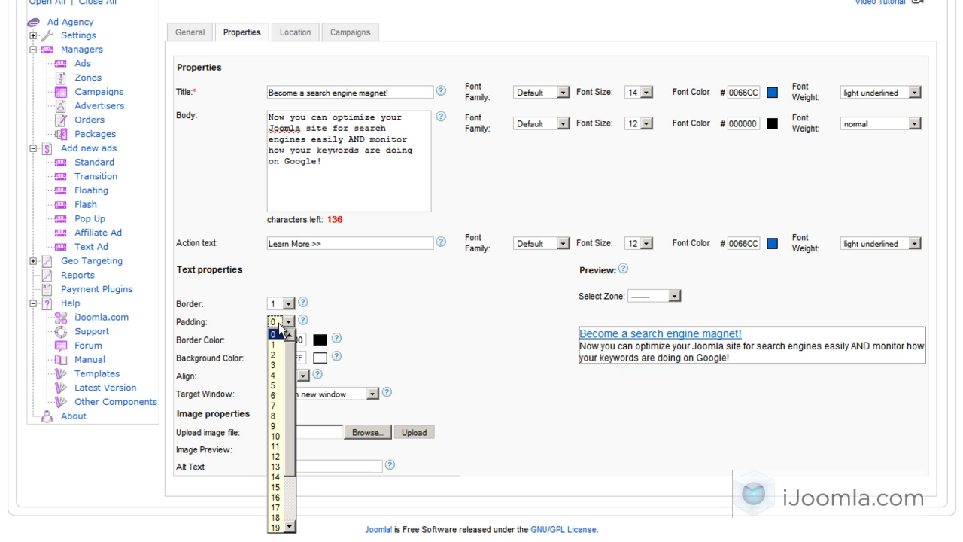
pyautogui.click(275, 384)
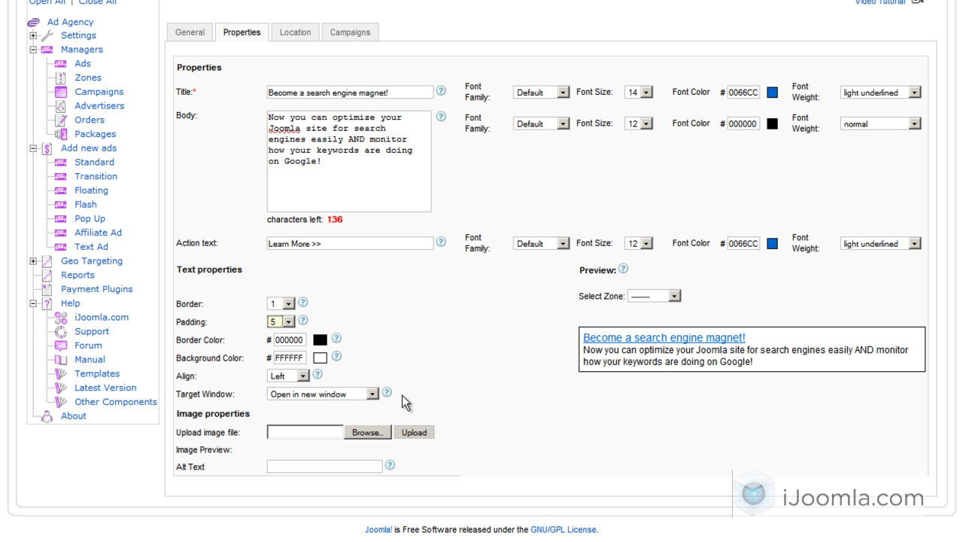
pyautogui.click(661, 298)
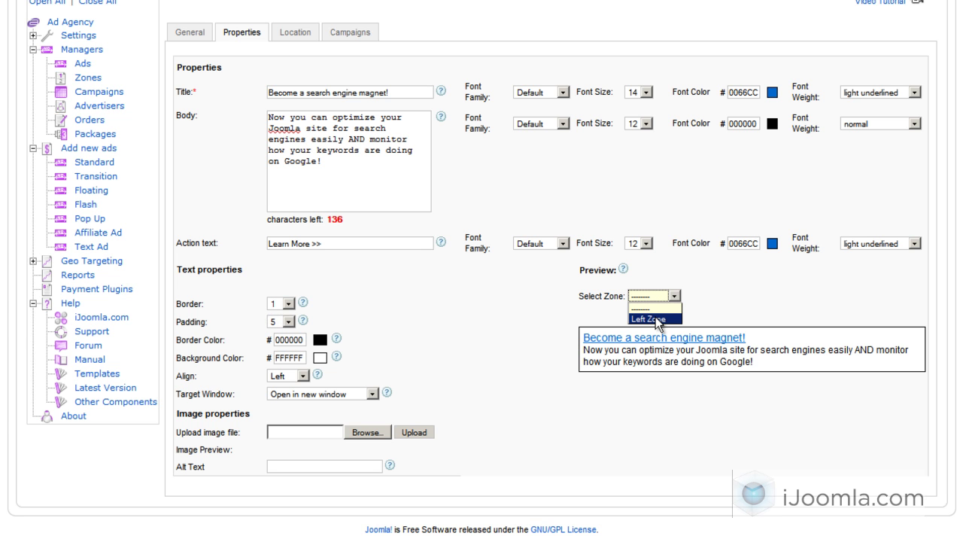
pyautogui.click(658, 319)
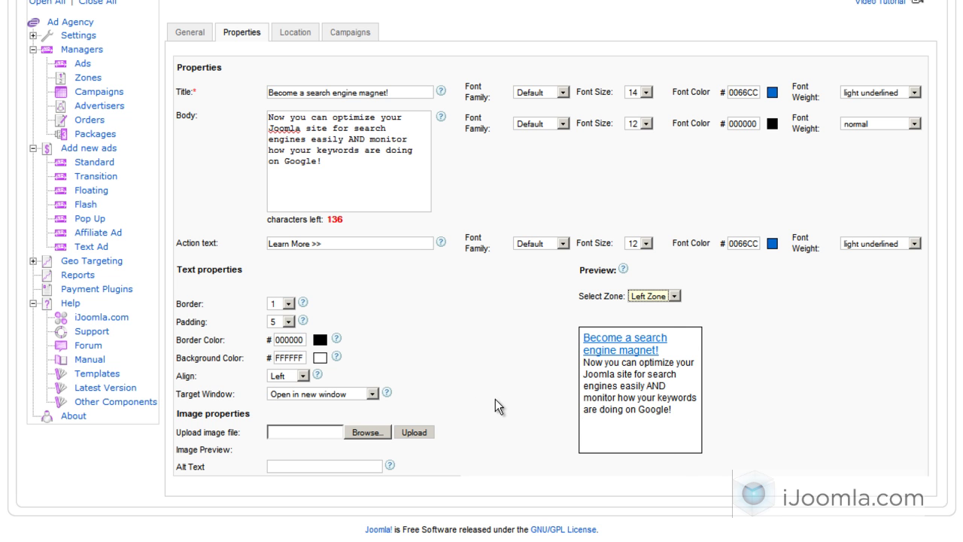
# Upload seo.png from the banners folder as the text ad's image
pyautogui.click(373, 433)
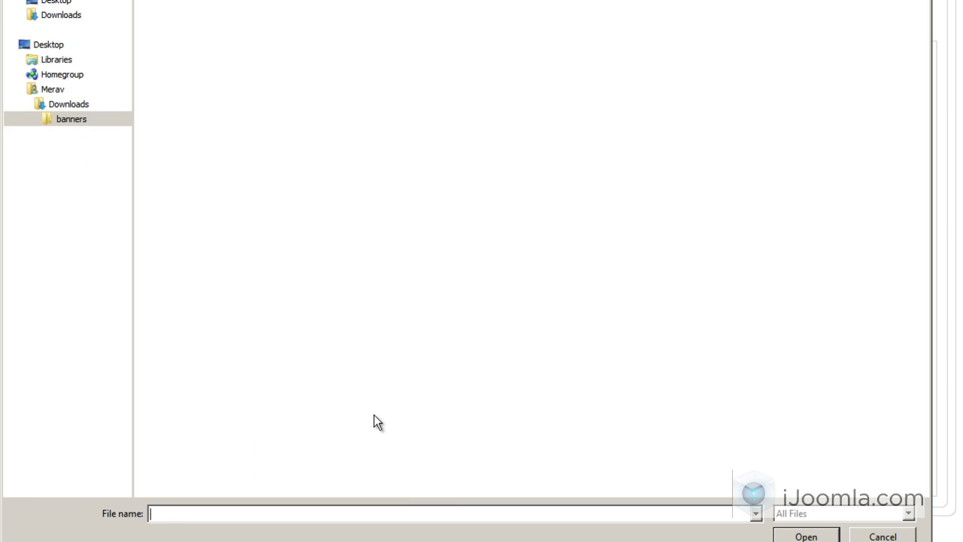
pyautogui.click(358, 26)
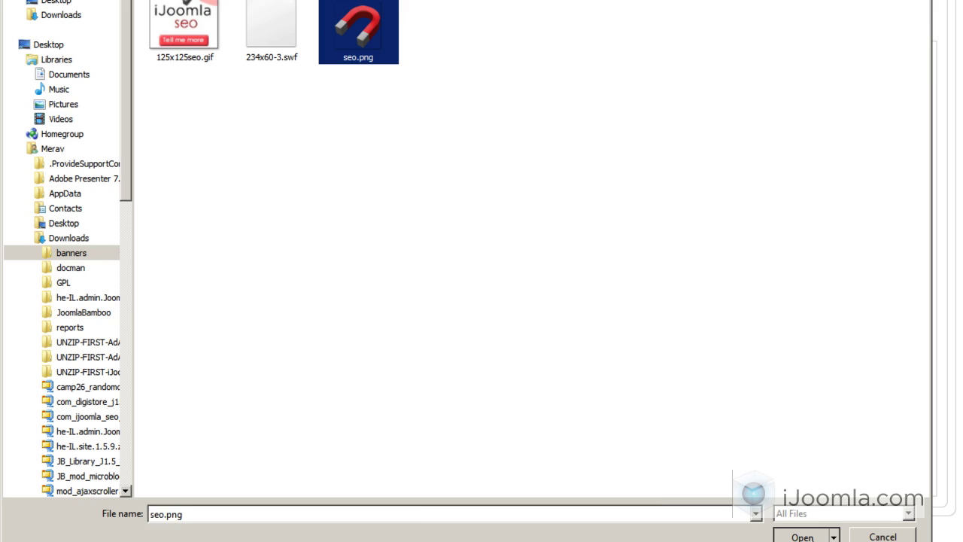
pyautogui.click(801, 535)
pyautogui.click(432, 434)
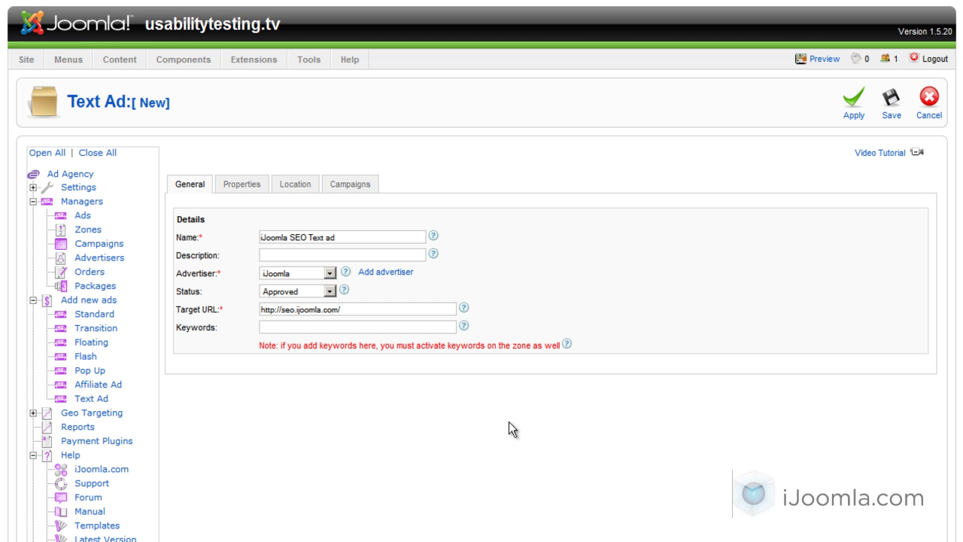
# Preview the text ad with its uploaded image in Left Zone
pyautogui.click(248, 187)
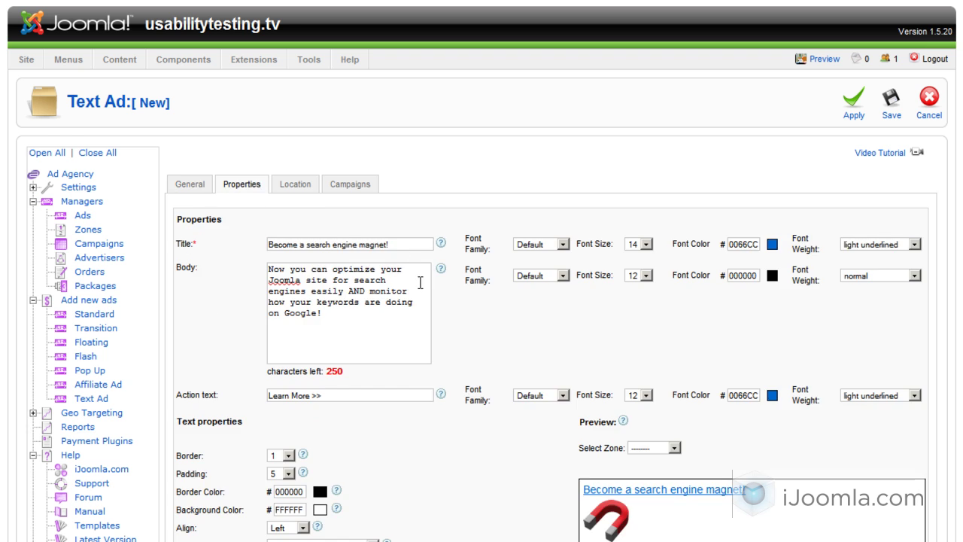
pyautogui.scroll(-5, 456, 324)
pyautogui.click(649, 240)
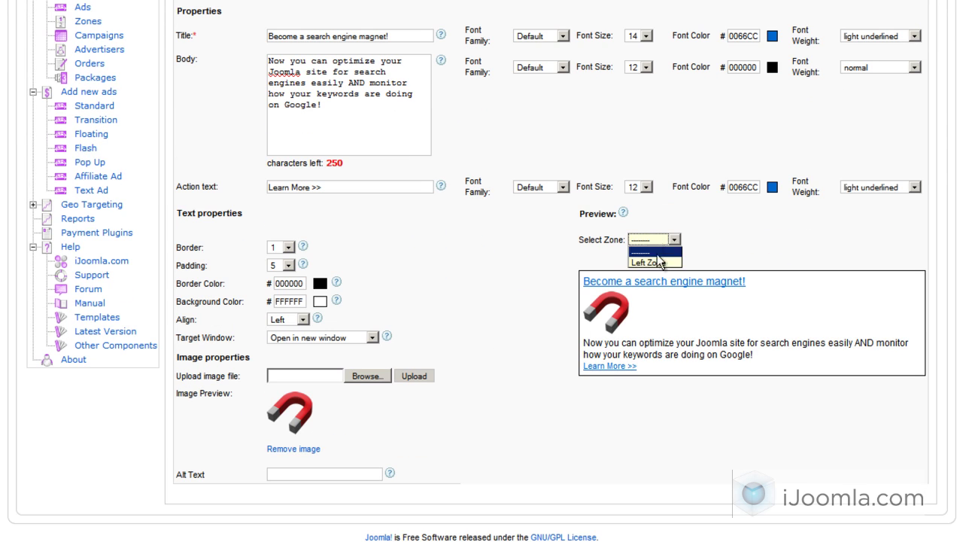
pyautogui.click(655, 260)
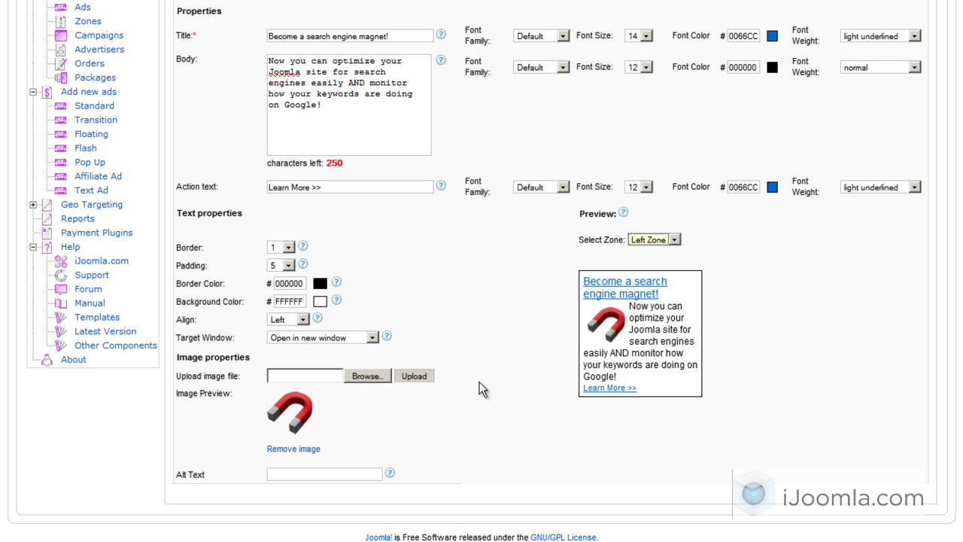
# Set the ad image's alt text to "ijoomla seo"
pyautogui.click(342, 474)
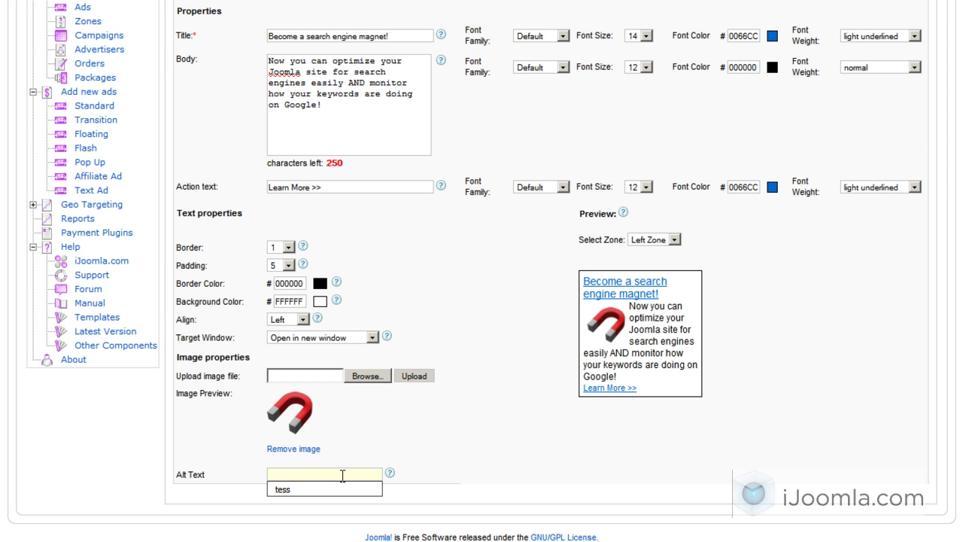
pyautogui.write('ijoomla seo')
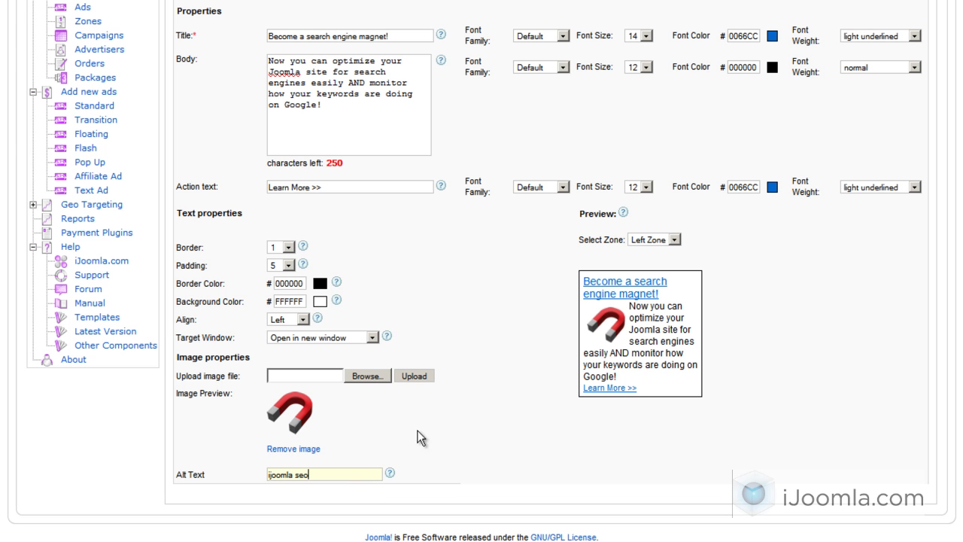
pyautogui.click(534, 401)
# Set the text ad's border to 0
pyautogui.scroll(2, 538, 388)
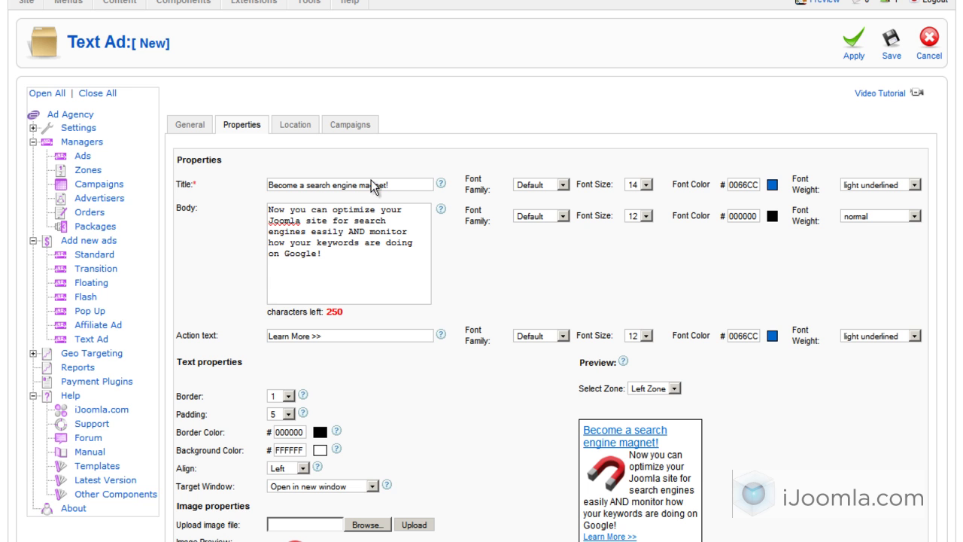
pyautogui.scroll(-1, 302, 226)
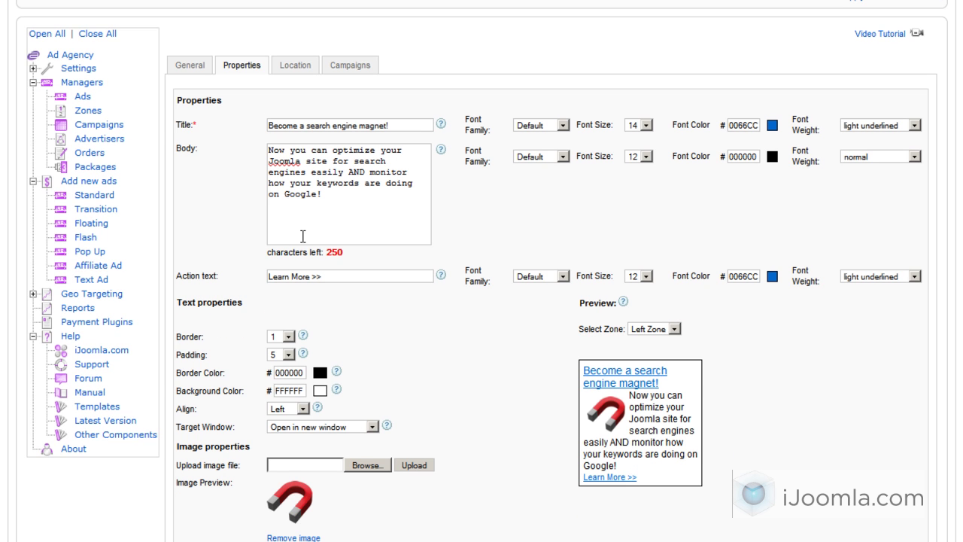
pyautogui.click(272, 337)
pyautogui.click(277, 348)
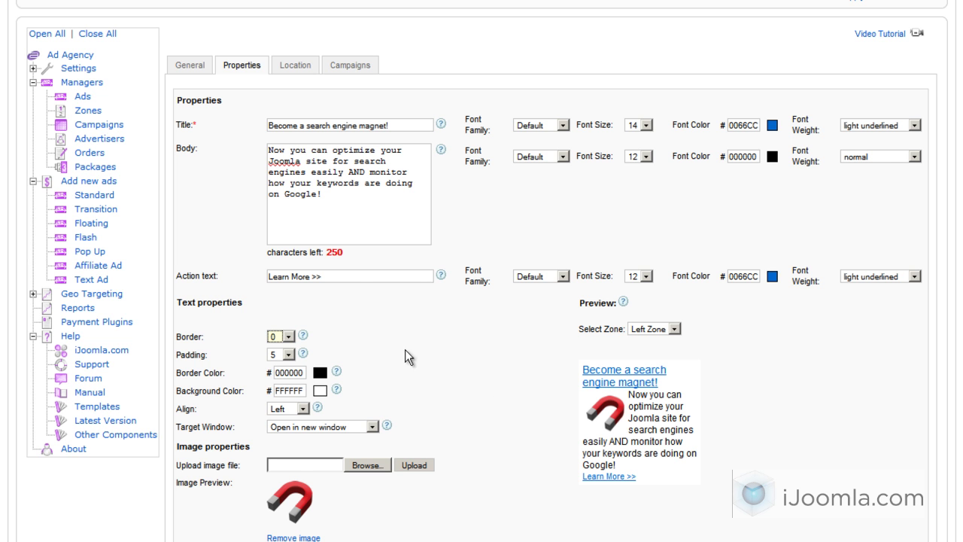
# Check the ad's location settings, and assign the ad to the "Left zone internal campaign", applying the changes
pyautogui.click(306, 68)
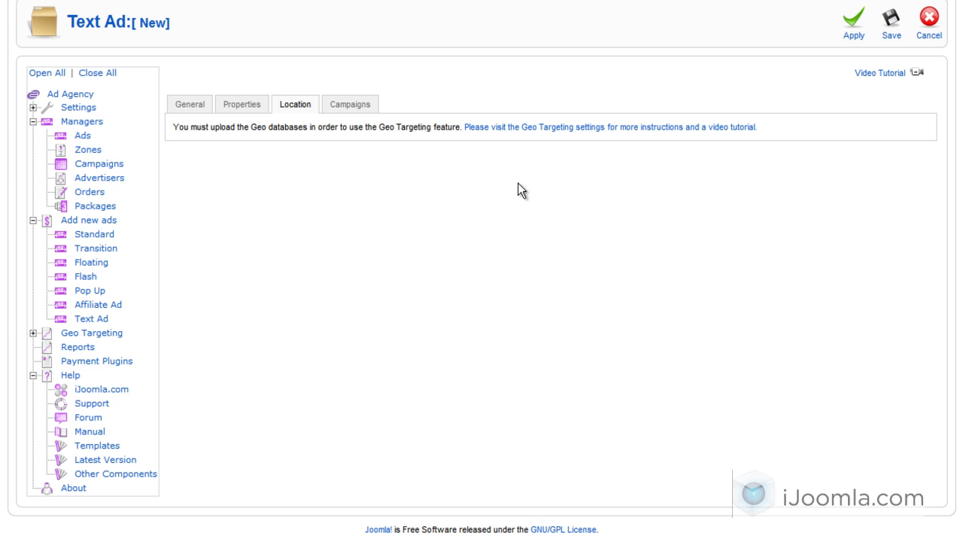
pyautogui.click(359, 110)
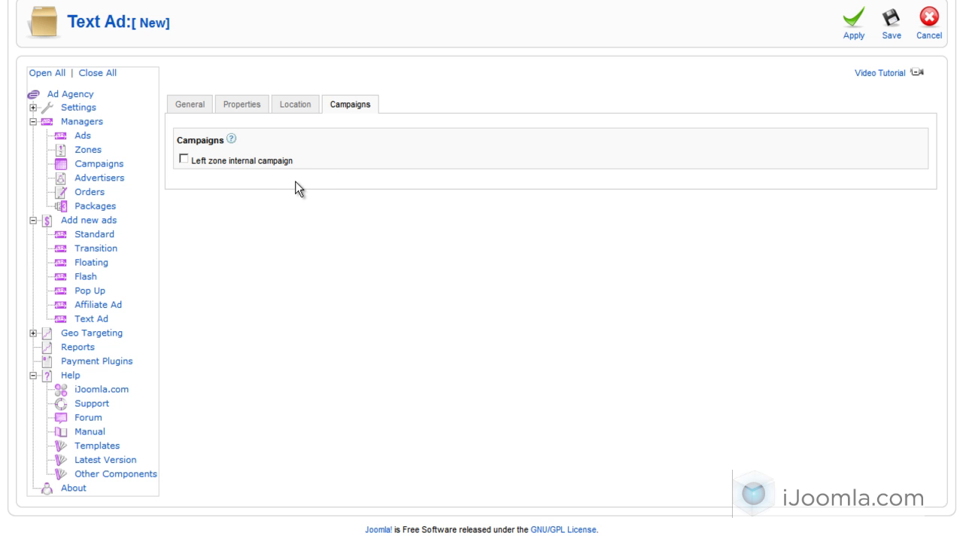
pyautogui.click(183, 159)
pyautogui.click(854, 27)
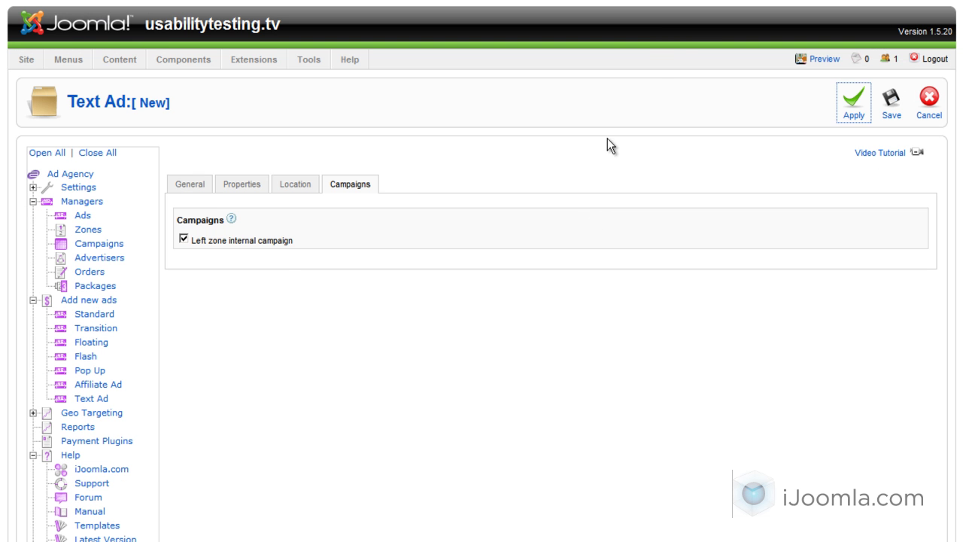